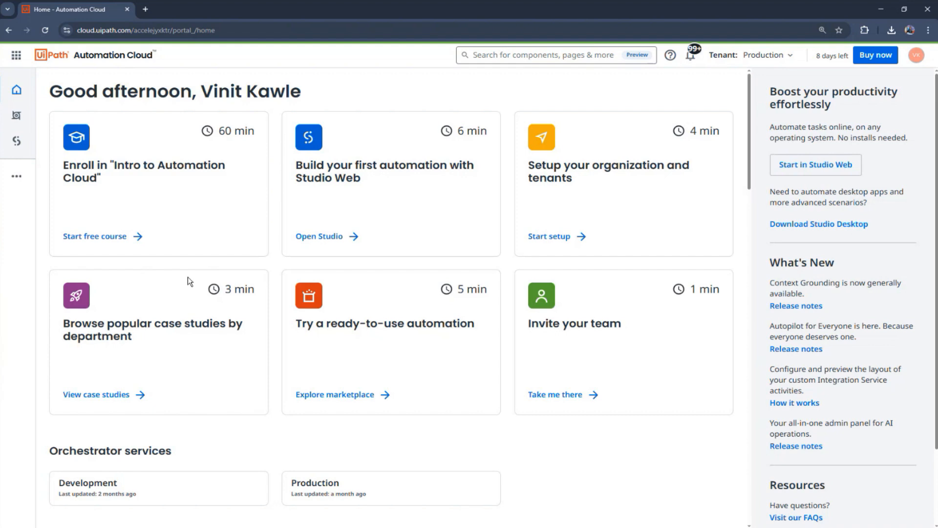
Step: Open the AI Trust Layer's Autopilot for Everyone settings in Admin for the Production tenant and review the pre-installation checklist
click(18, 180)
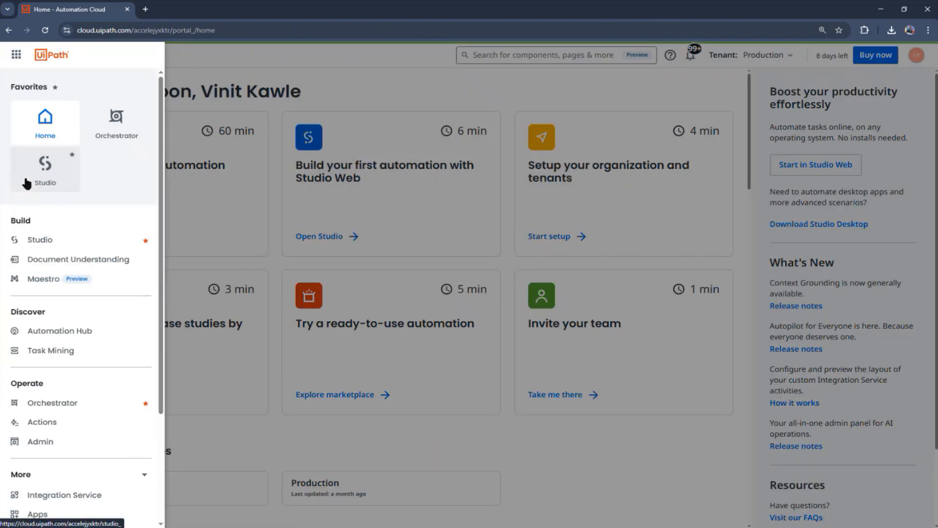
click(55, 447)
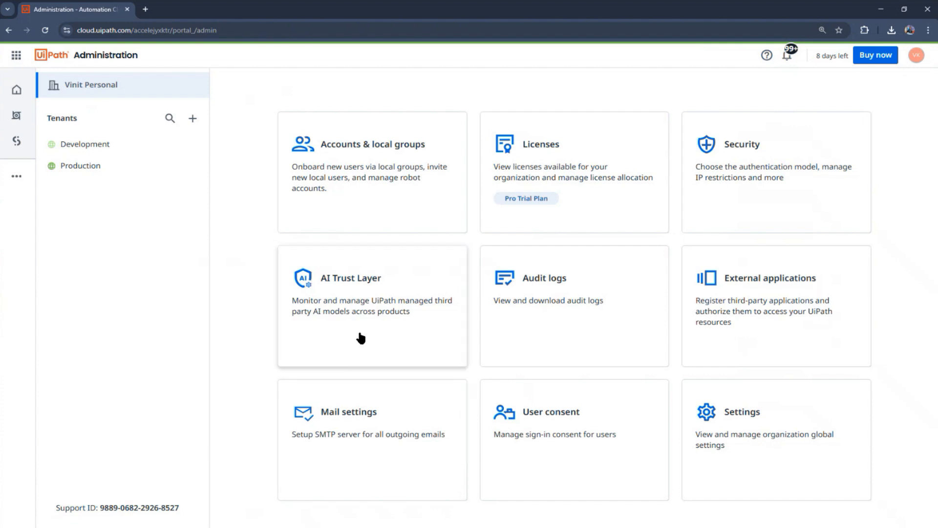
click(371, 310)
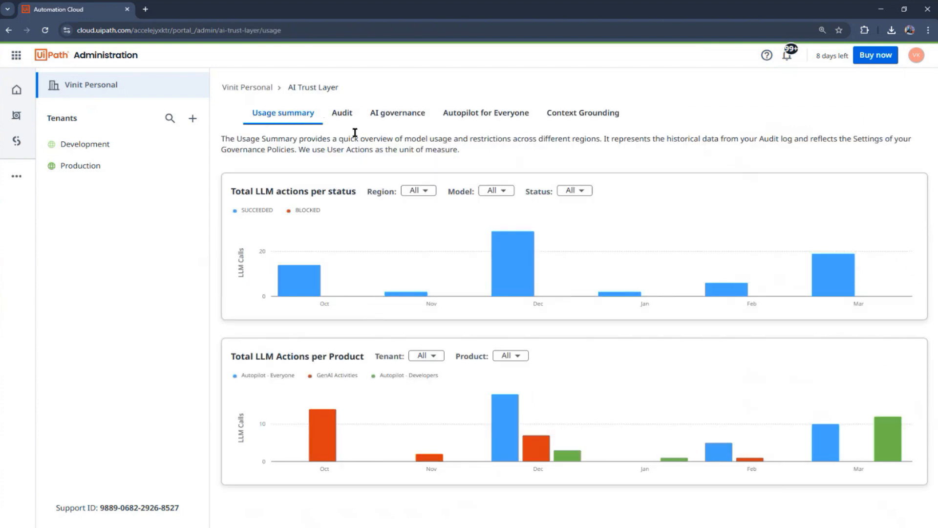
click(495, 124)
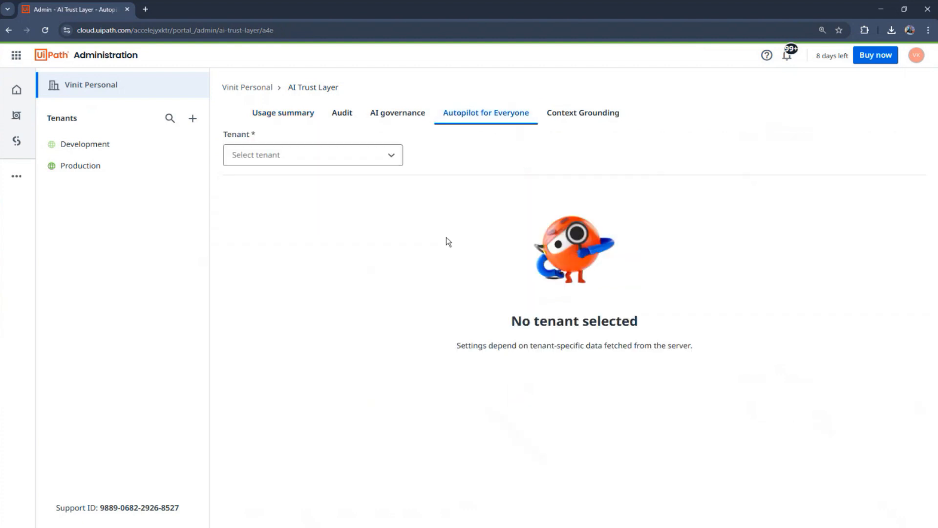
click(387, 157)
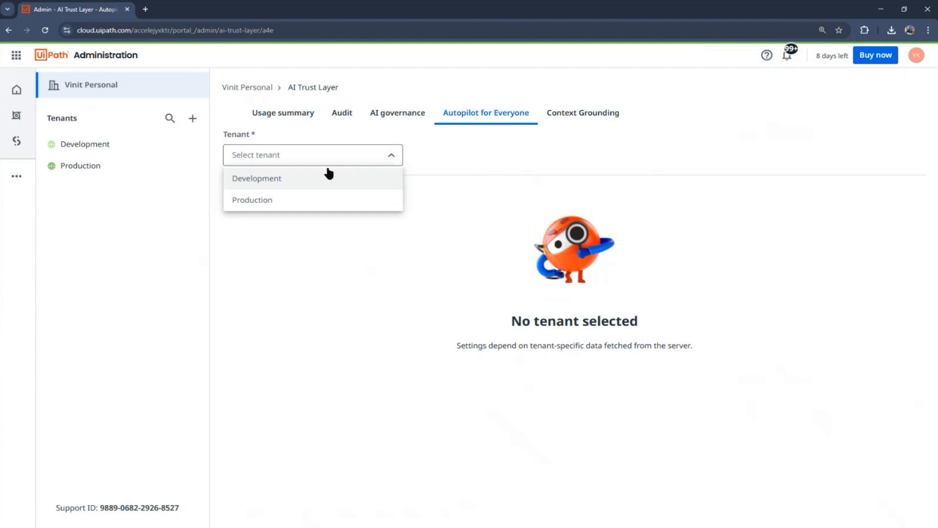
click(286, 210)
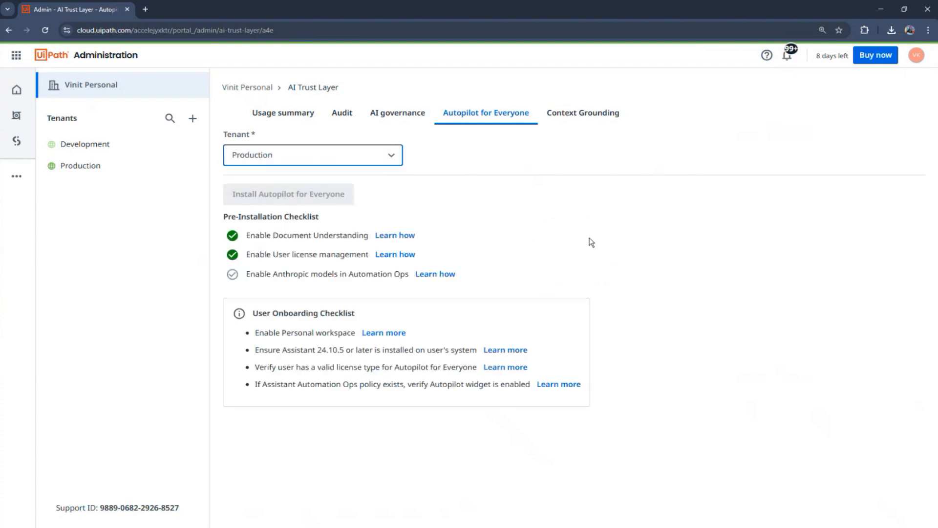
click(224, 221)
drag(225, 221, 321, 218)
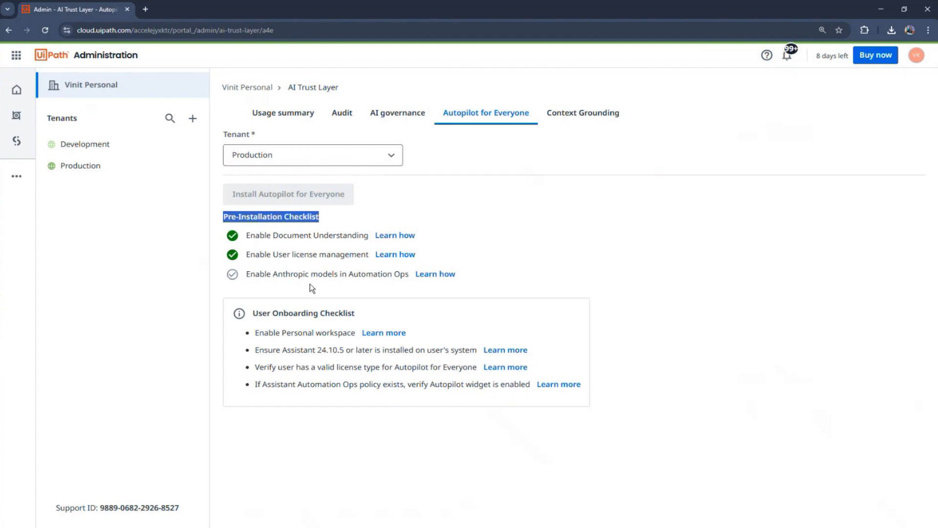
click(552, 272)
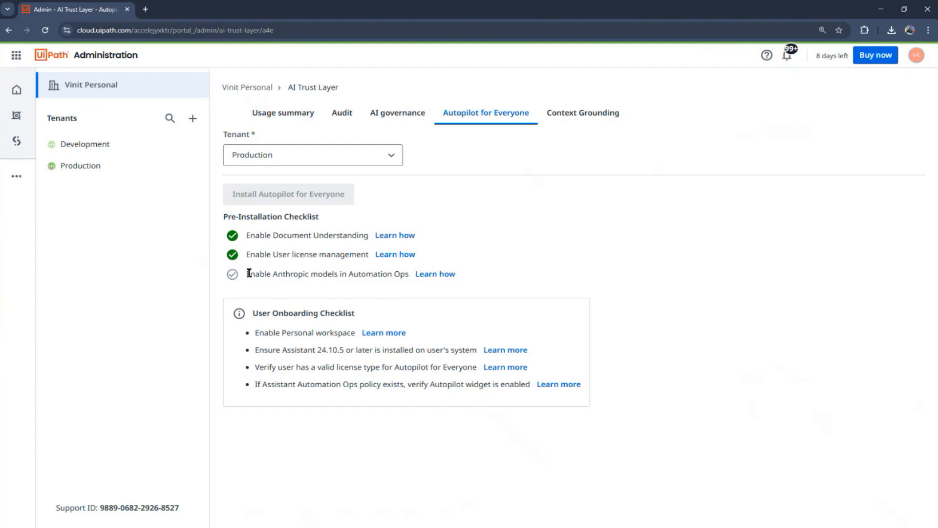
drag(245, 274, 338, 273)
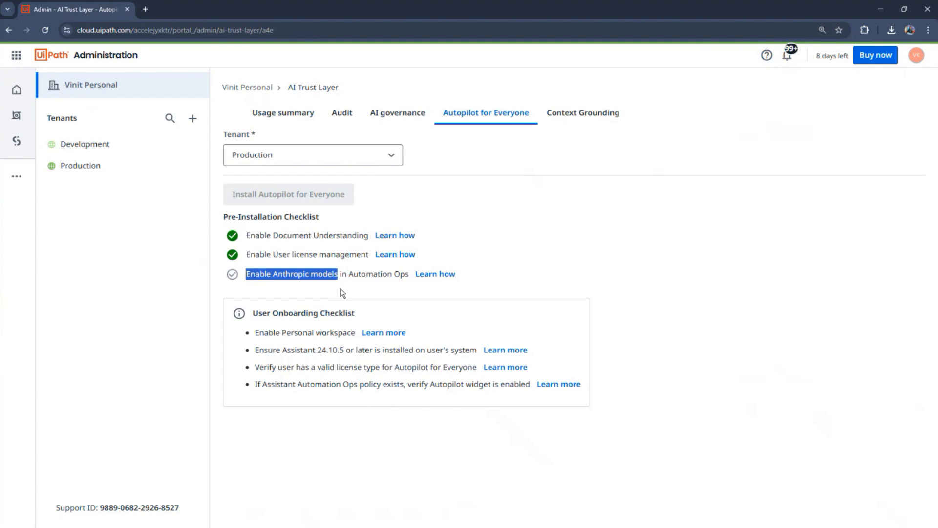
click(465, 224)
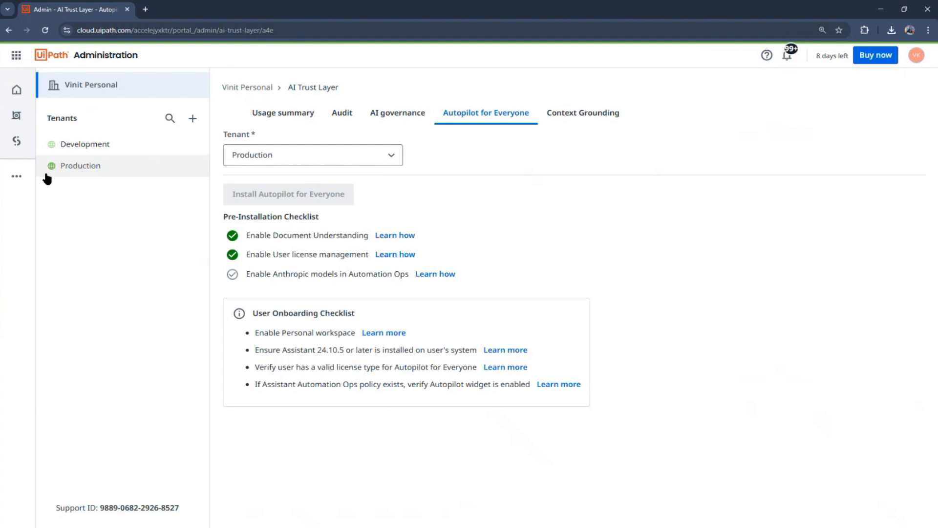
Step: Add a governance policy named "Autopilot For Everyone" for the AI Trust Layer product in Automation Ops
click(16, 177)
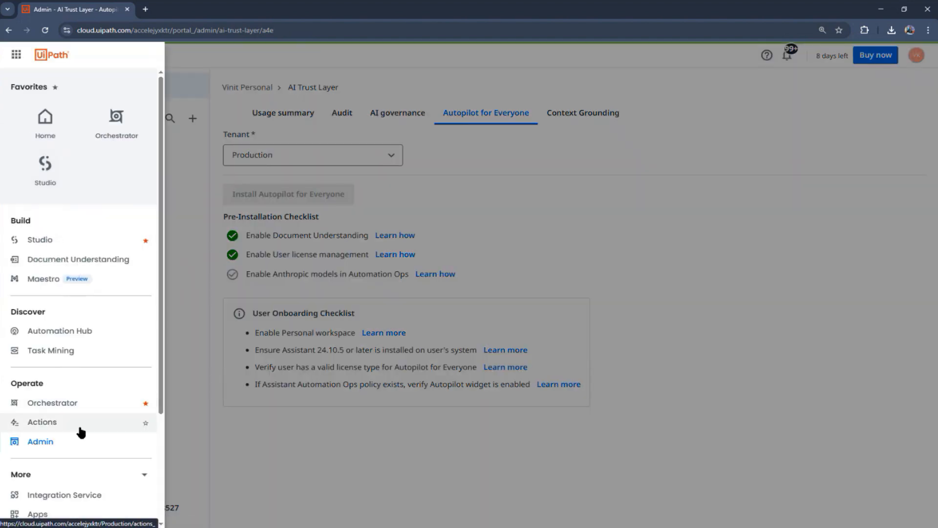
scroll(80, 429, down, 3)
click(89, 409)
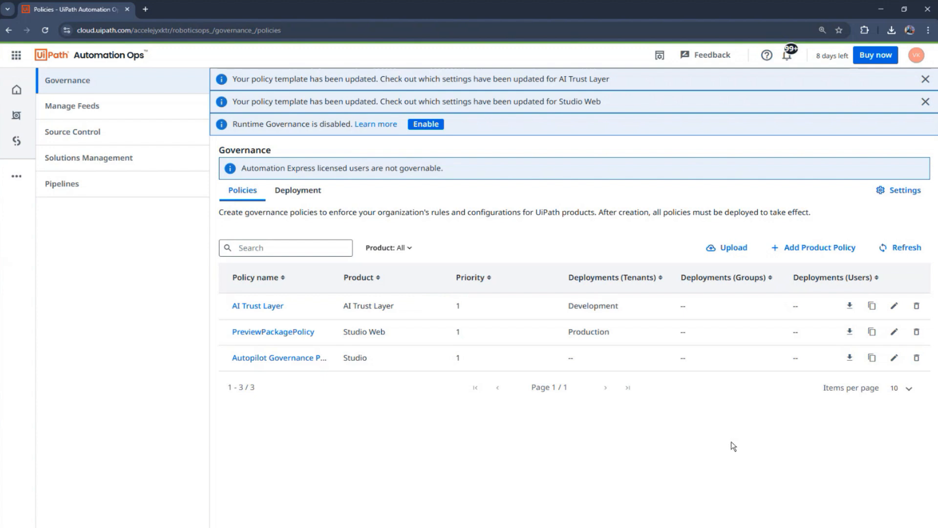
click(814, 252)
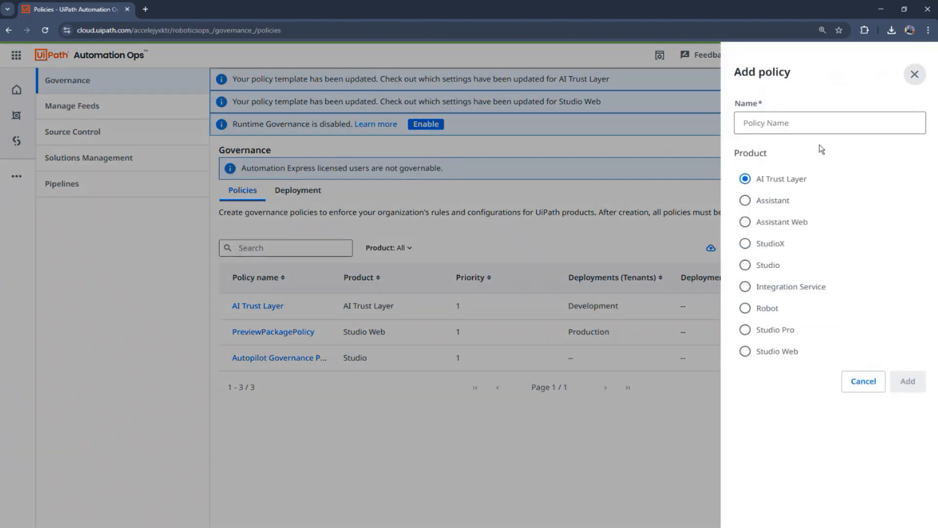
click(809, 119)
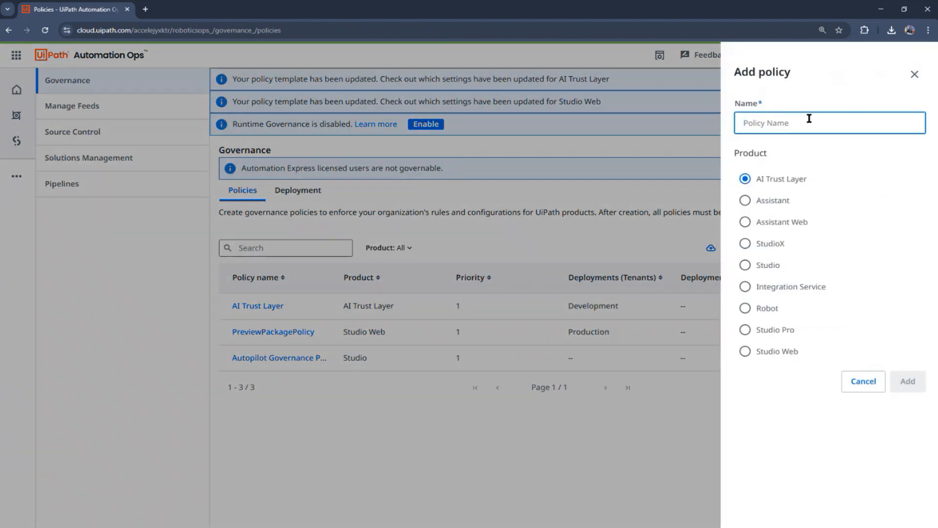
text(Autopi)
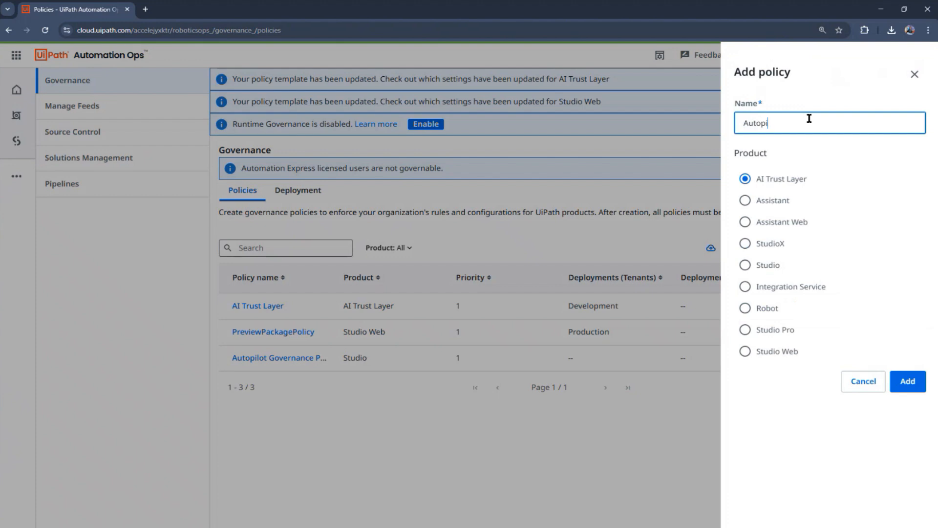
text(lot For Every)
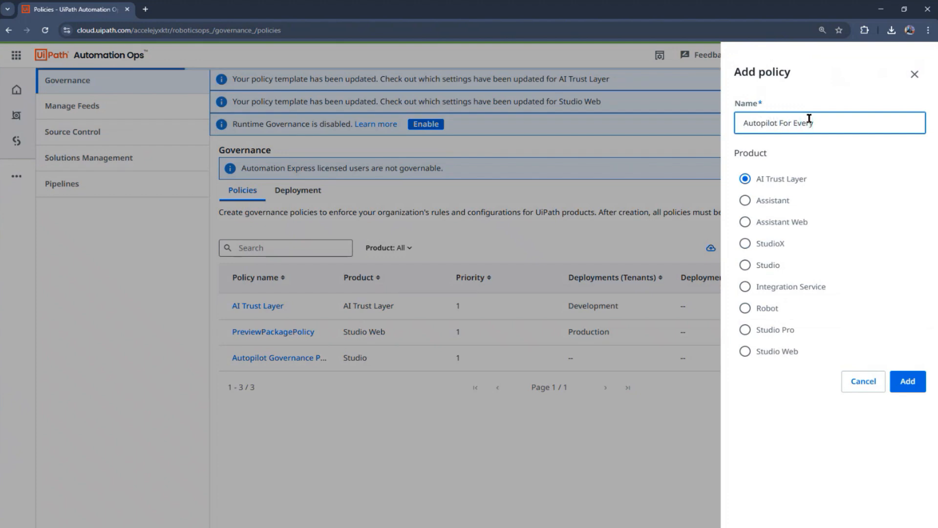
text(one)
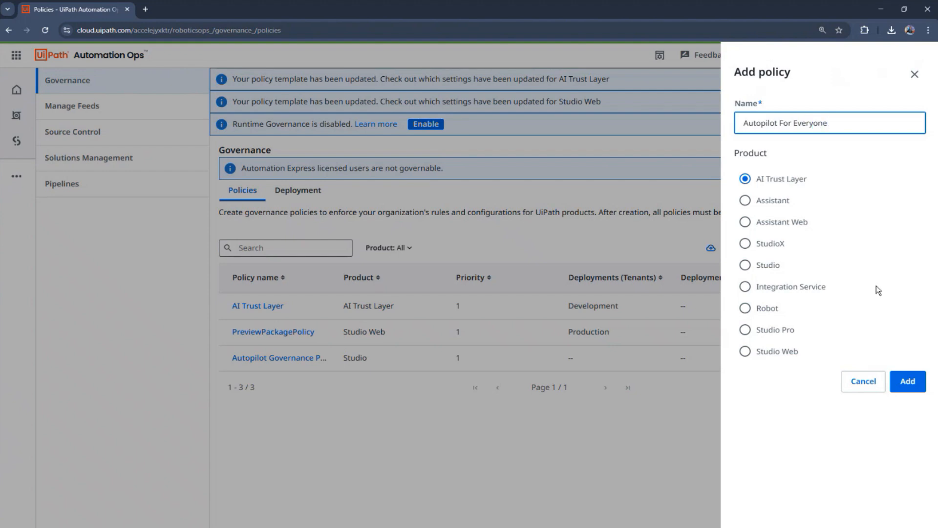
click(909, 382)
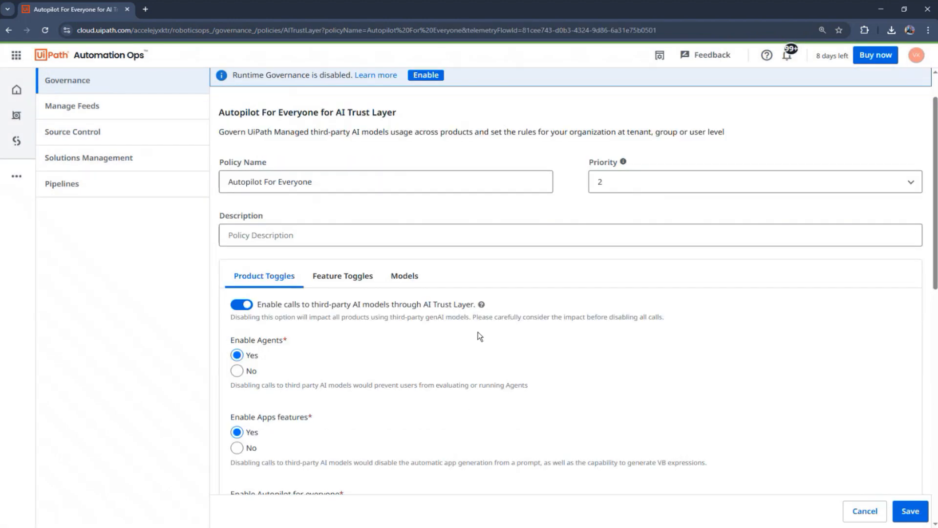
Step: Enable the Anthropic models in the Autopilot For Everyone policy and save the policy
click(409, 285)
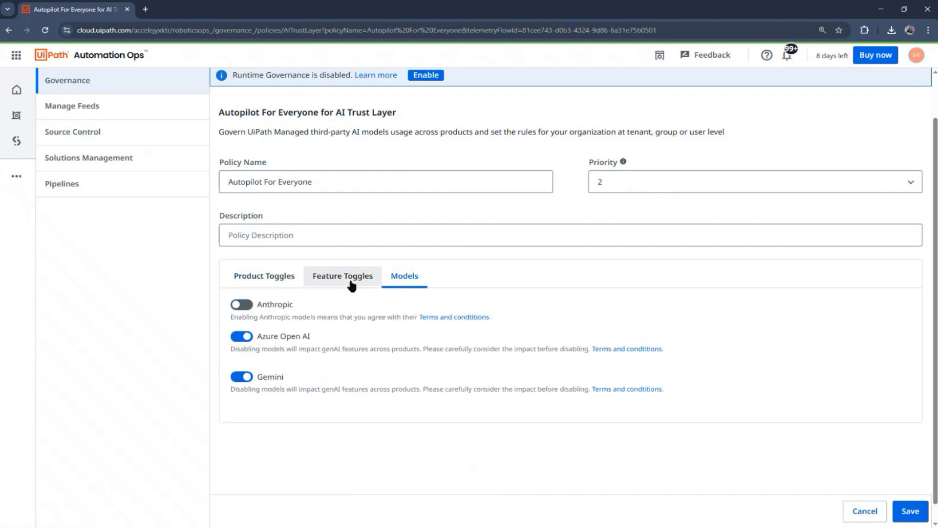
click(247, 310)
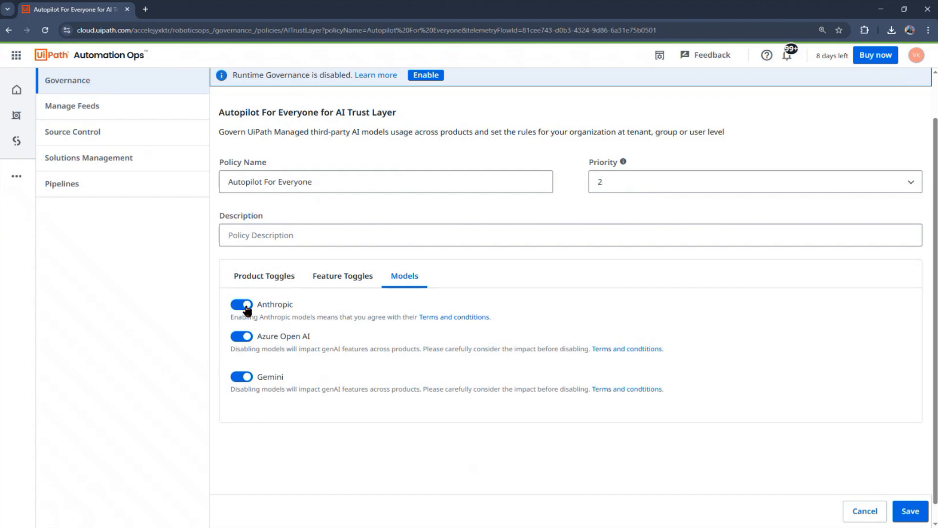
click(910, 511)
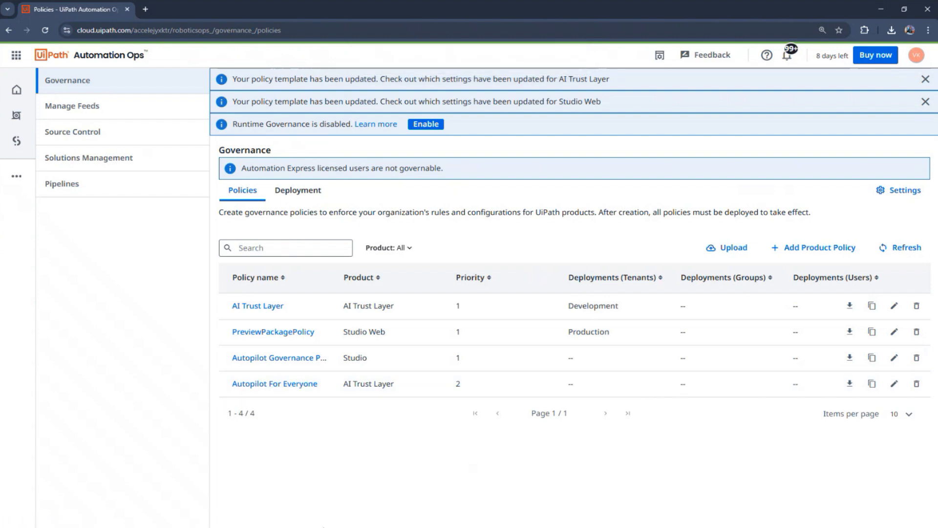
Step: Deploy the Autopilot For Everyone policy to the Production tenant's AI Trust Layer product under No License, and save the deployment
click(310, 201)
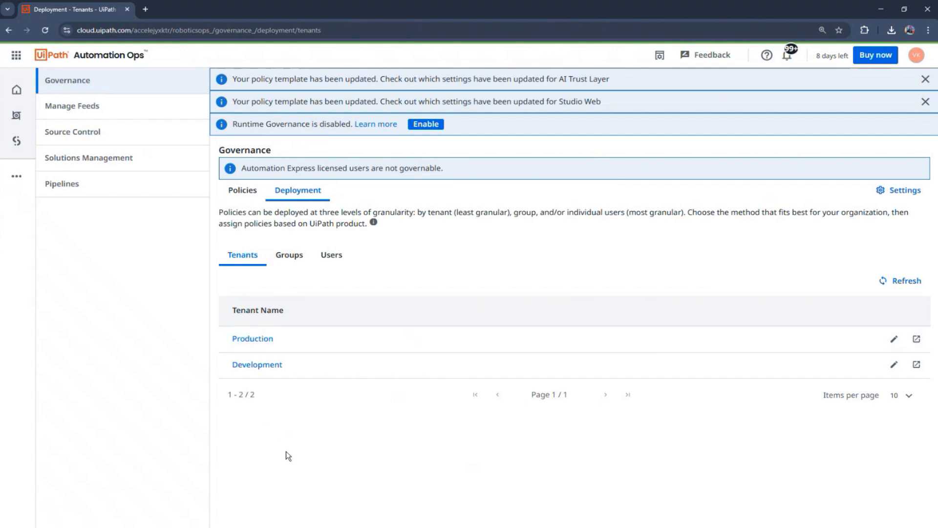
click(255, 339)
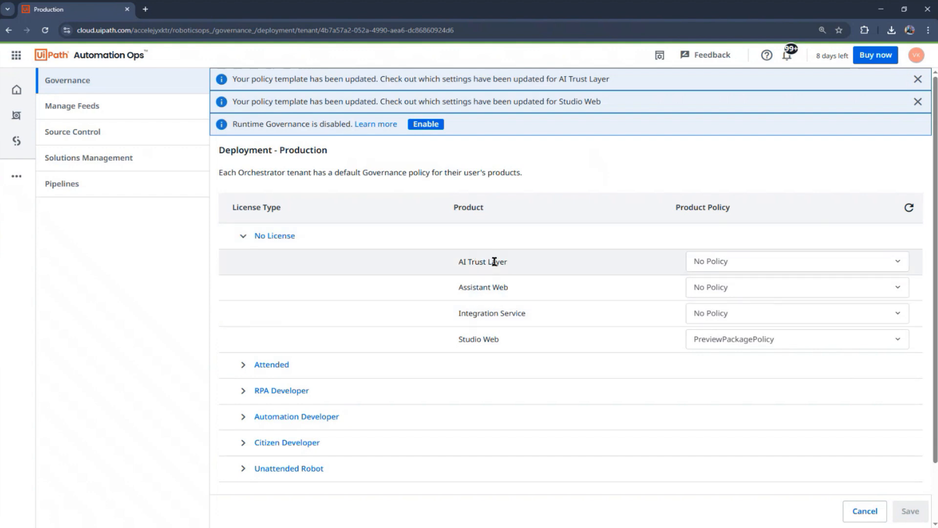
triple_click(464, 263)
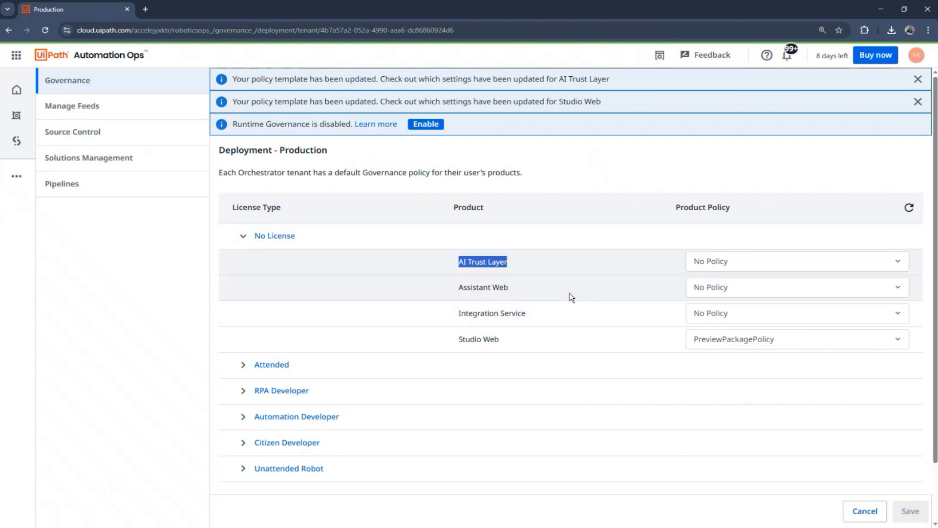
click(755, 261)
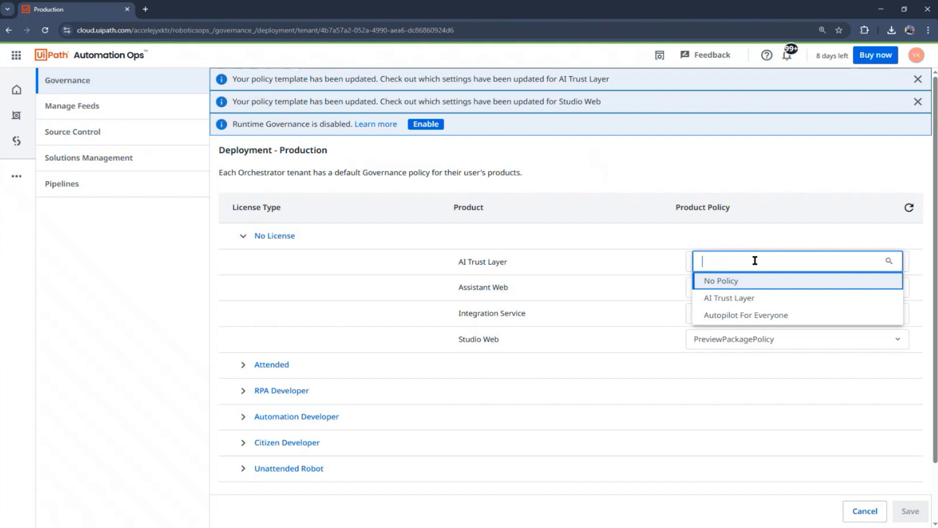
click(742, 316)
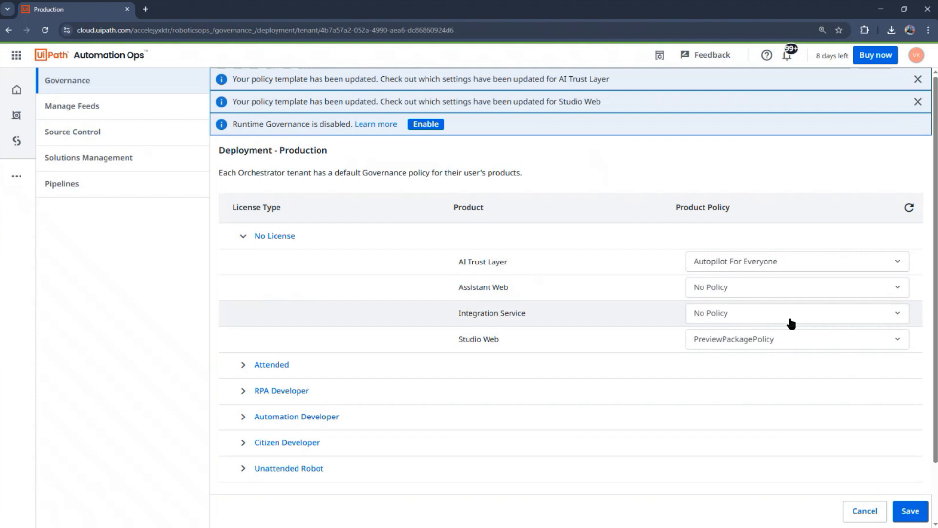
click(910, 511)
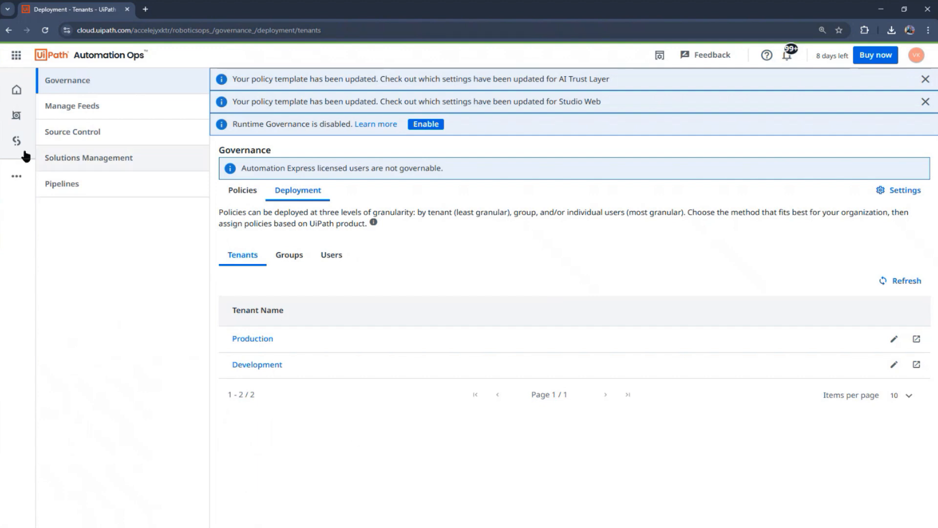
Step: Return to the AI Trust Layer's Autopilot for Everyone settings for Production and check the Anthropic models item in the pre-installation checklist
click(16, 177)
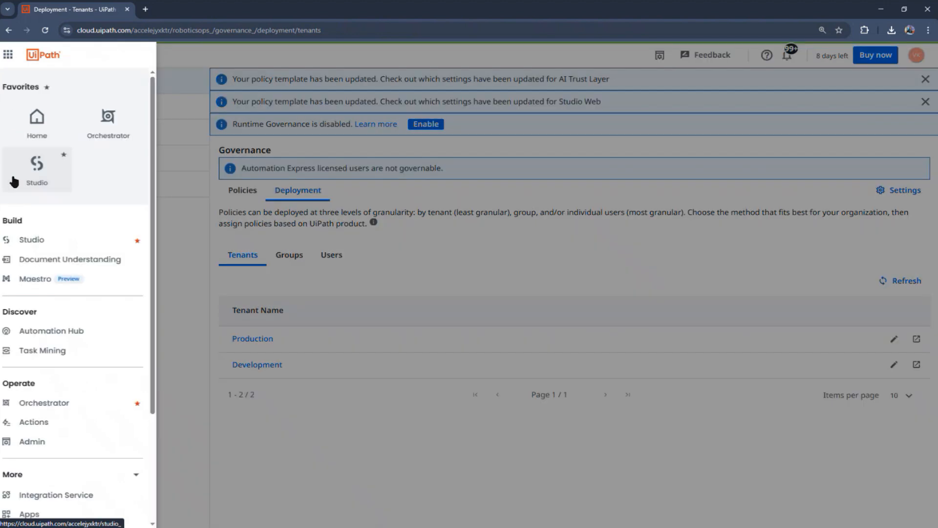
click(65, 442)
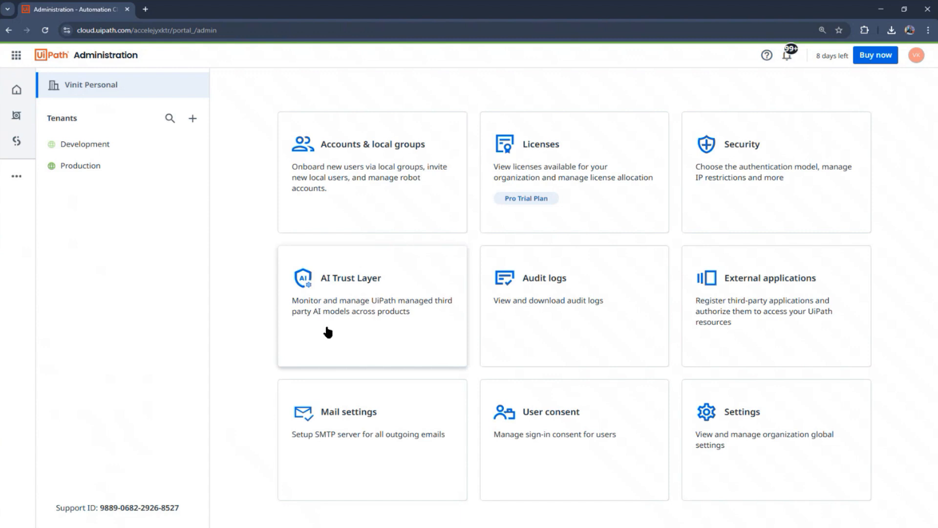
click(325, 329)
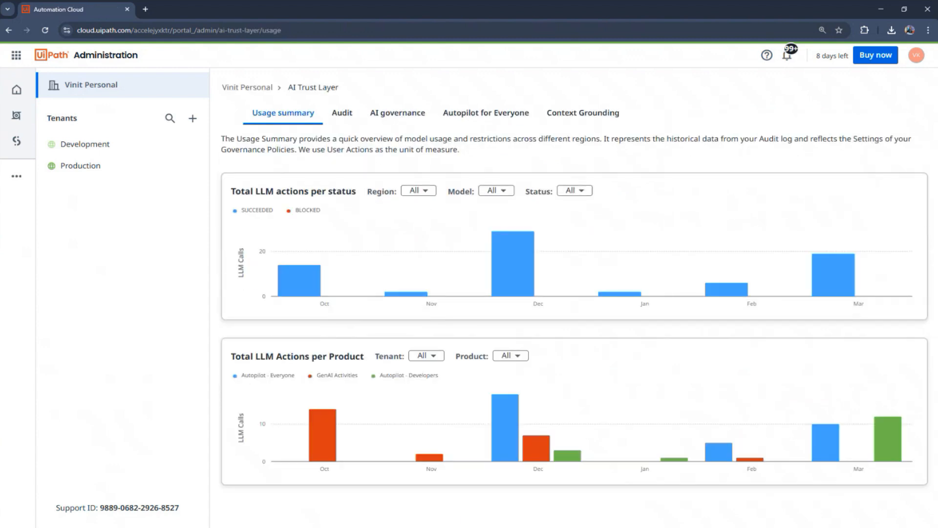
click(492, 117)
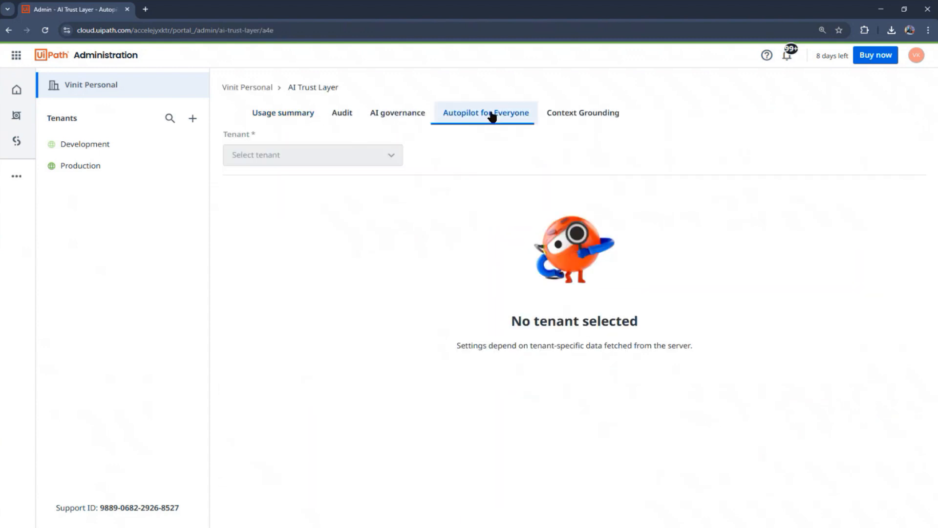
click(354, 157)
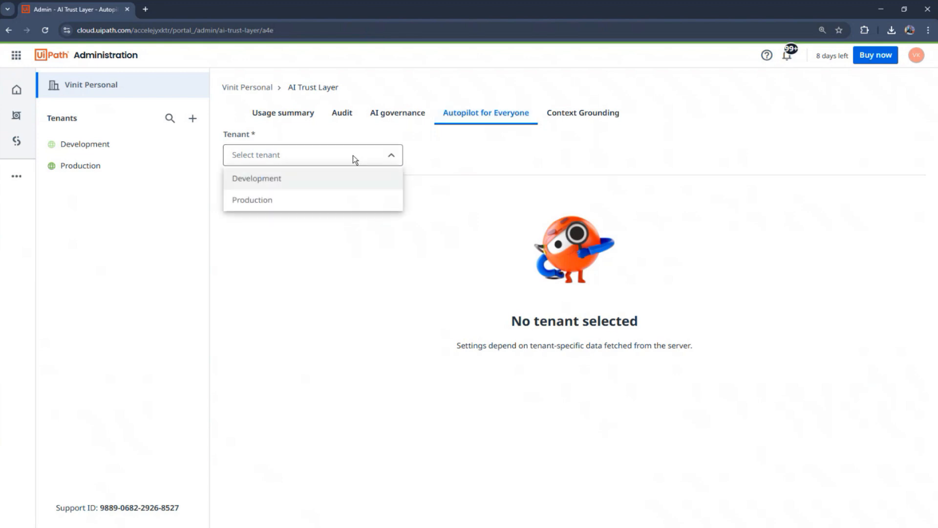
click(253, 200)
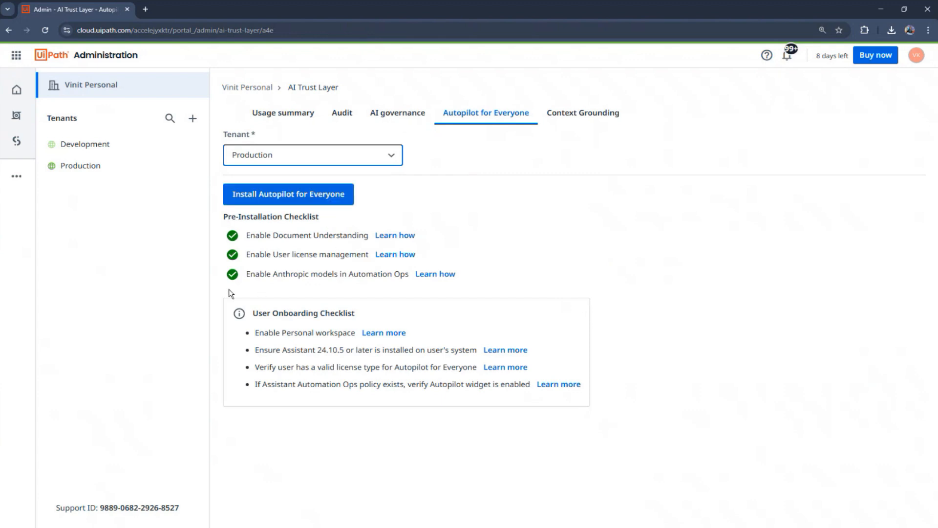
double_click(248, 273)
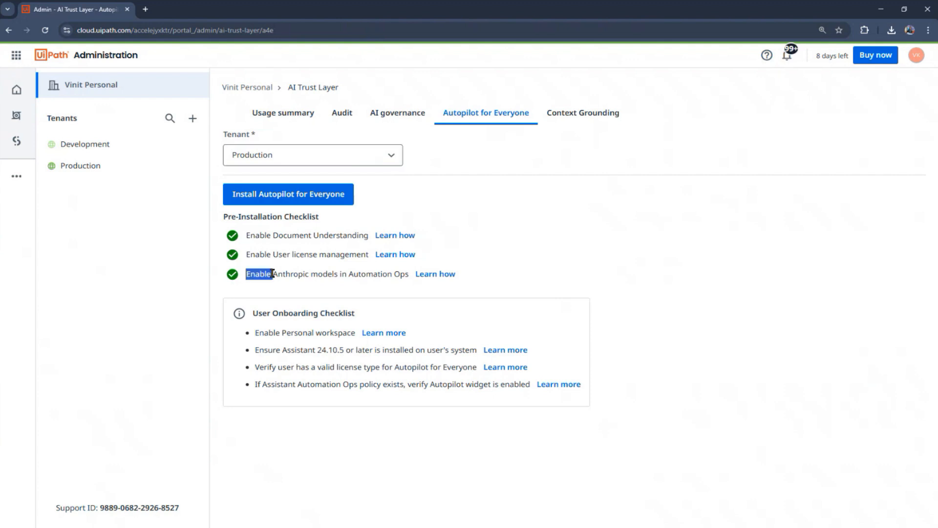
click(308, 292)
drag(246, 274, 416, 280)
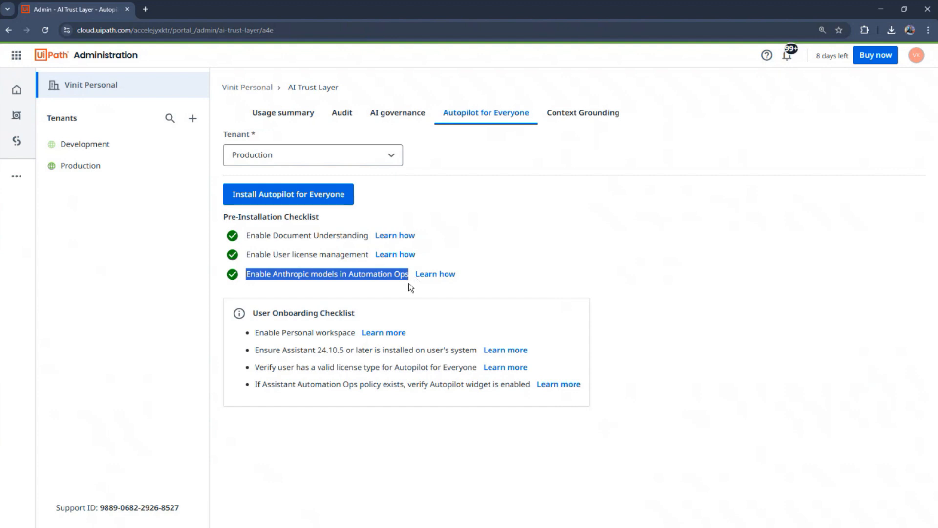
Step: Install Autopilot for Everyone on the Production tenant and review its Starting prompts settings, collapsing the section again
click(542, 270)
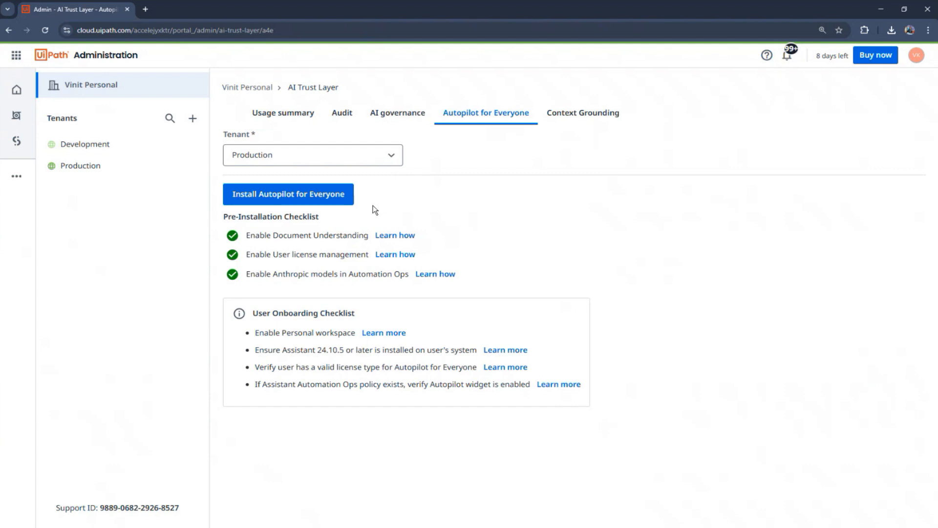
click(290, 197)
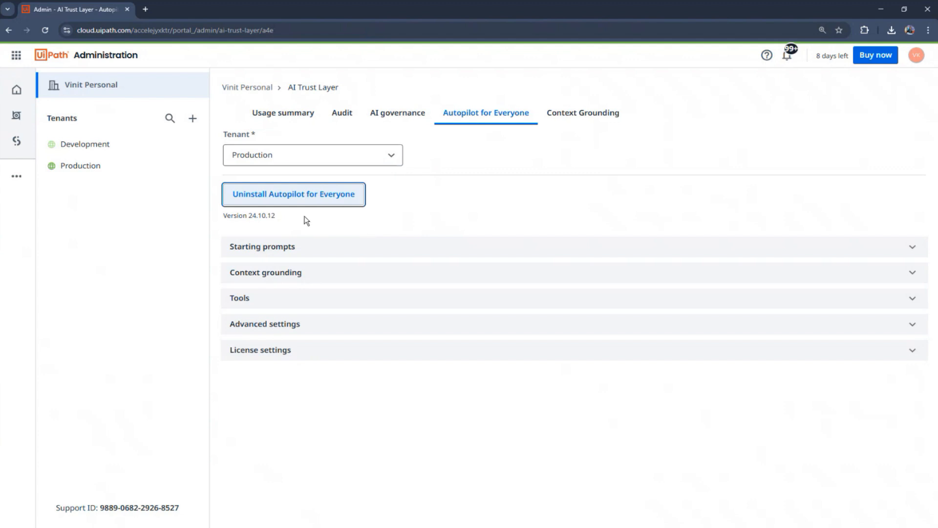
click(442, 252)
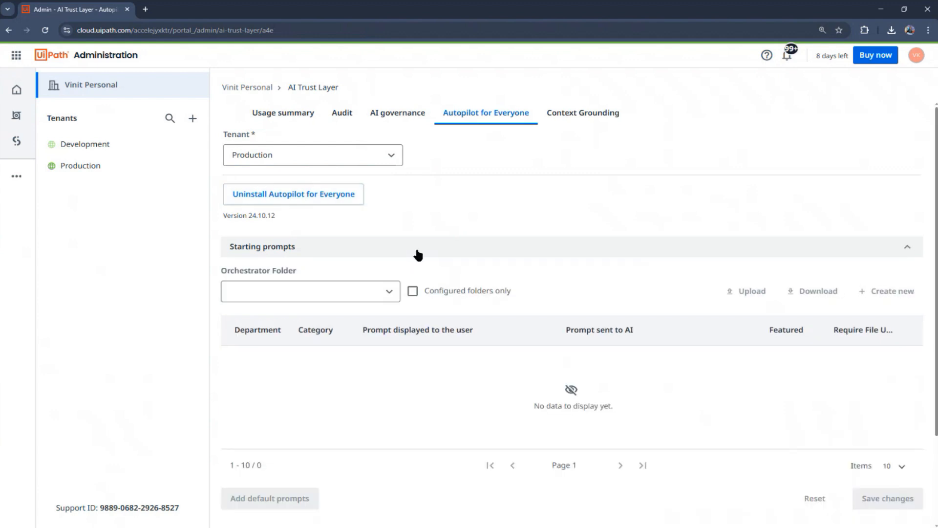
click(417, 253)
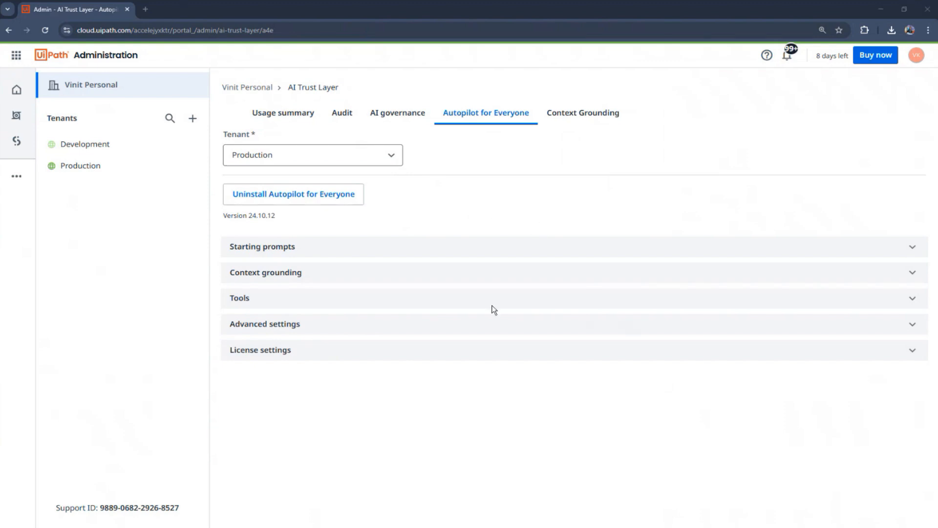
Step: Switch to UiPath Assistant and continue past the Autopilot welcome form to its chat page, leaving Role, Department and Location blank
click(10, 1)
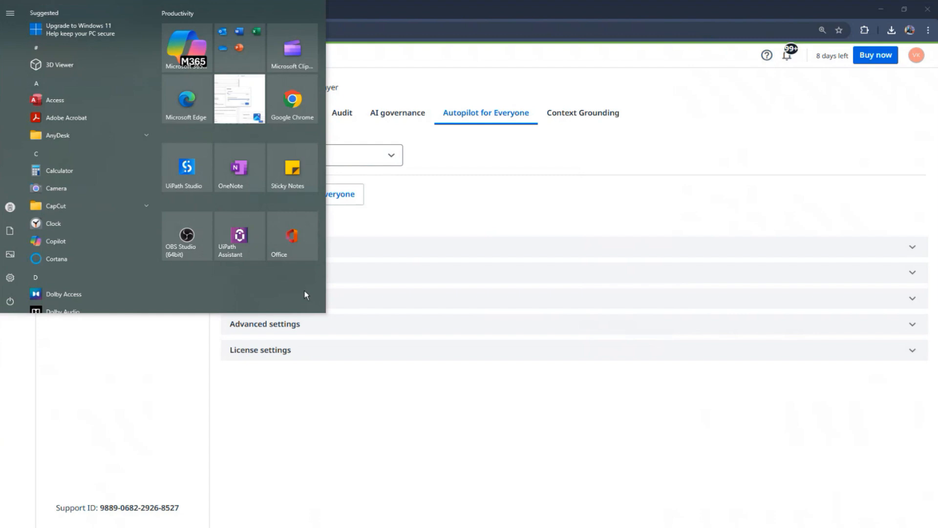
click(247, 241)
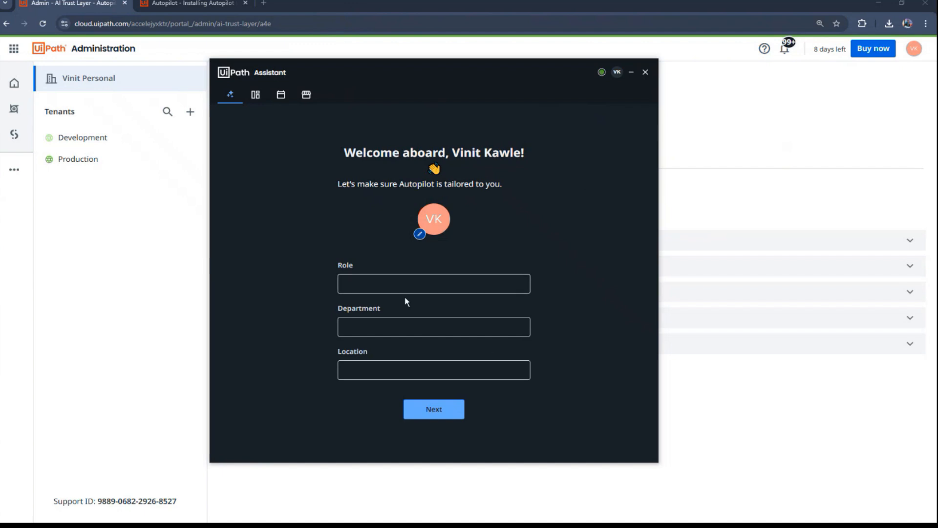
click(418, 282)
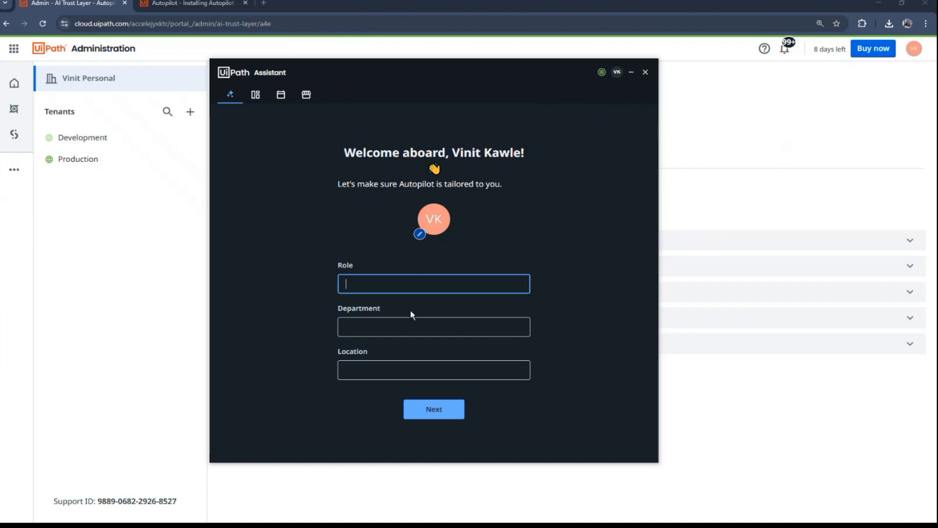
click(426, 413)
scroll(600, 269, up, 1)
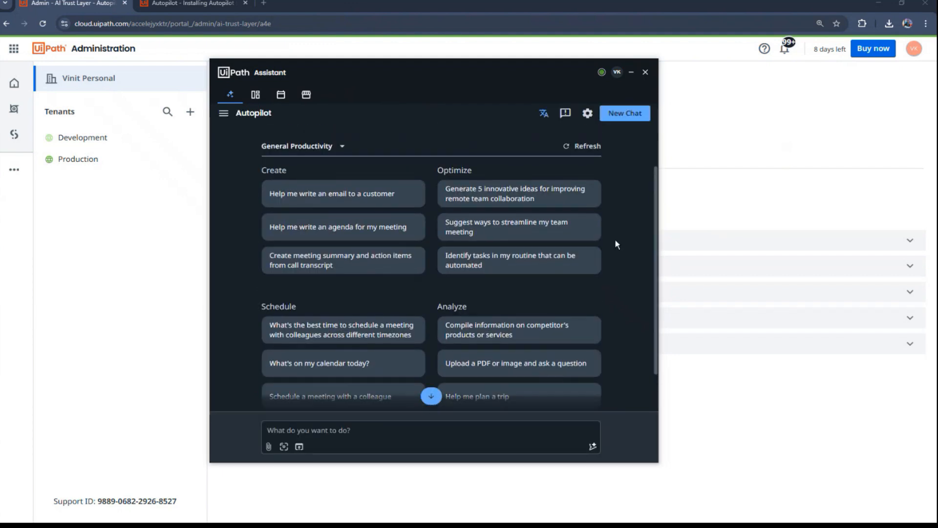